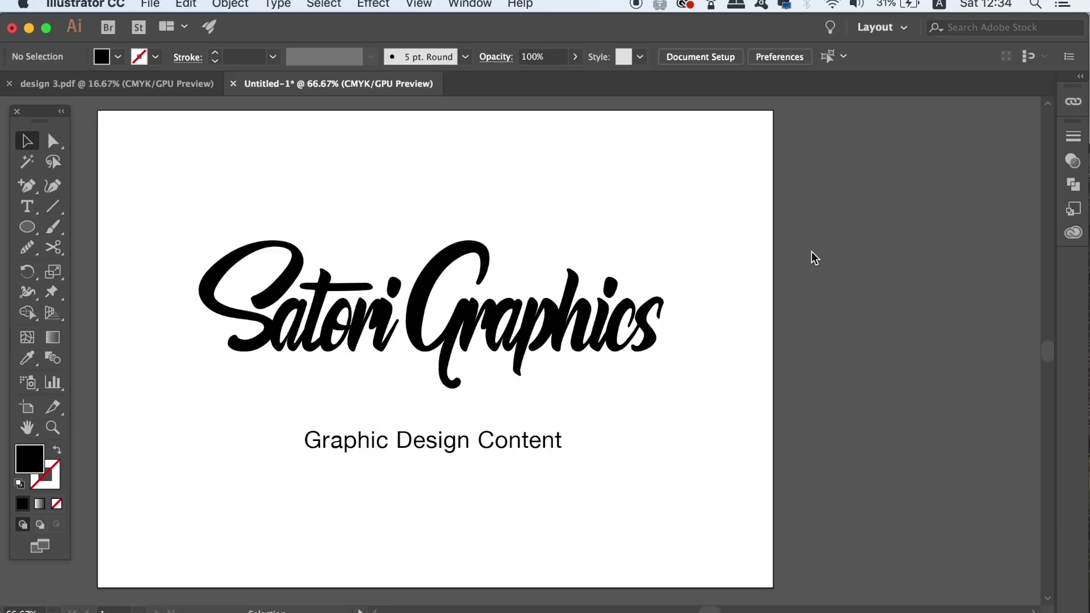
# Step: Open the Character panel with the Satori Graphics lettering selected and show its font family list
pyautogui.press('super+t')
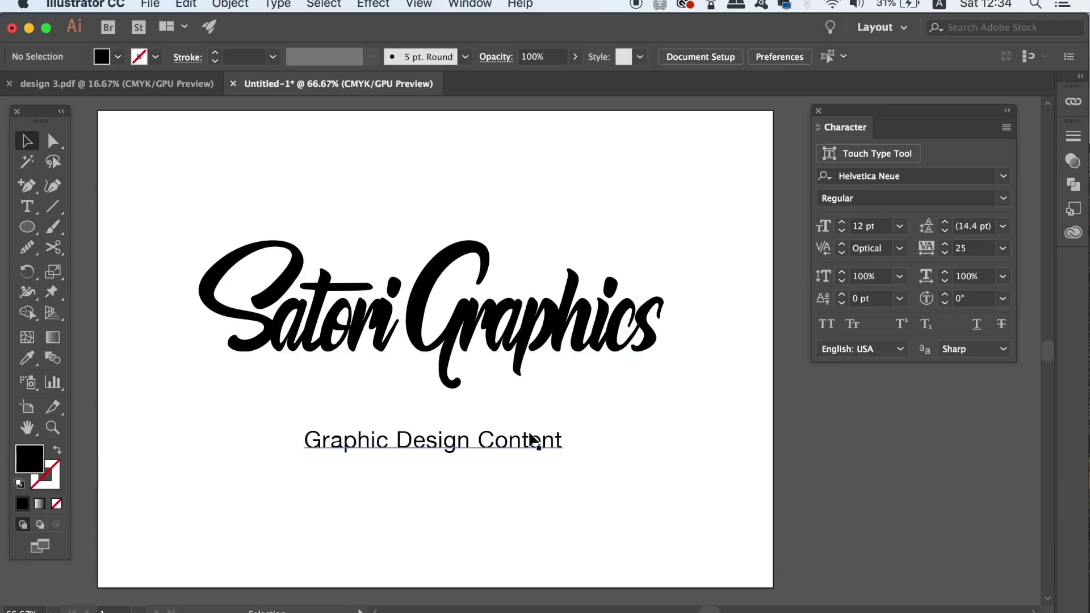
pyautogui.click(562, 357)
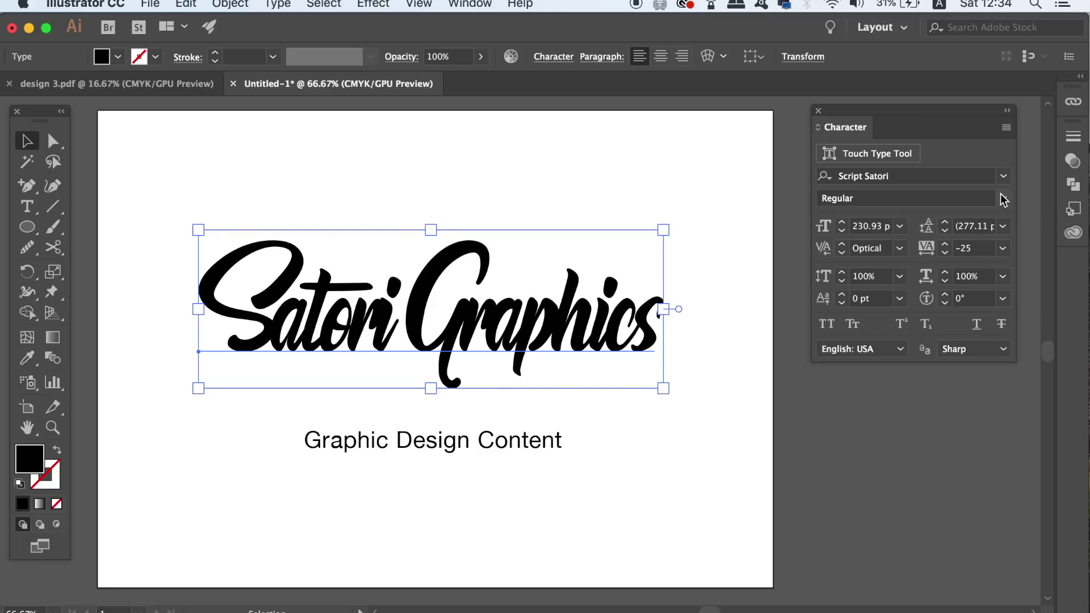
pyautogui.click(1003, 176)
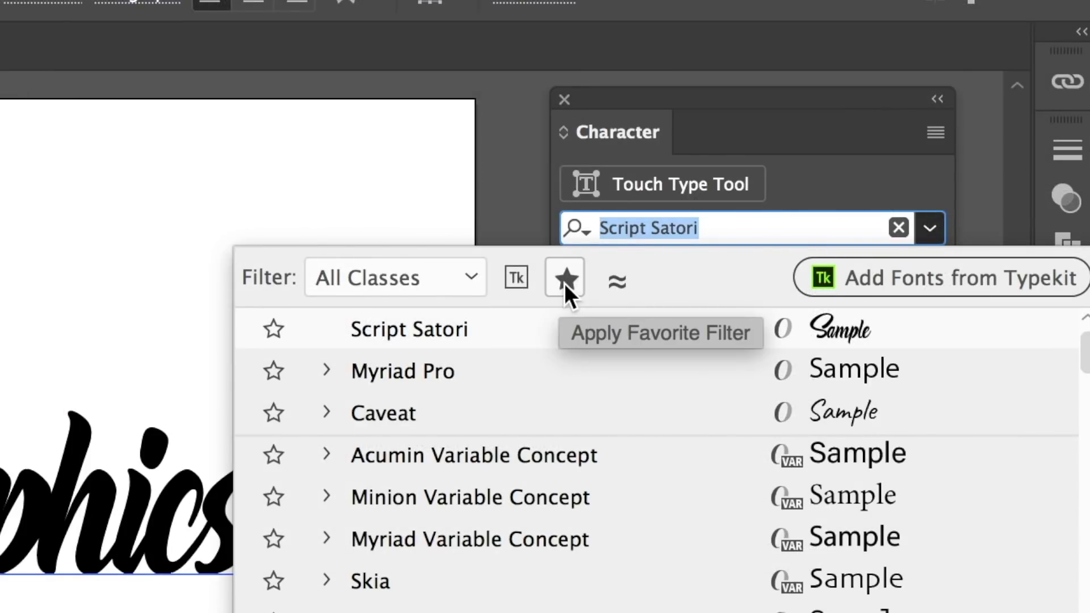
# Step: Toggle the favourites font filter on and off, then unstar Acumin Variable Concept
pyautogui.click(564, 284)
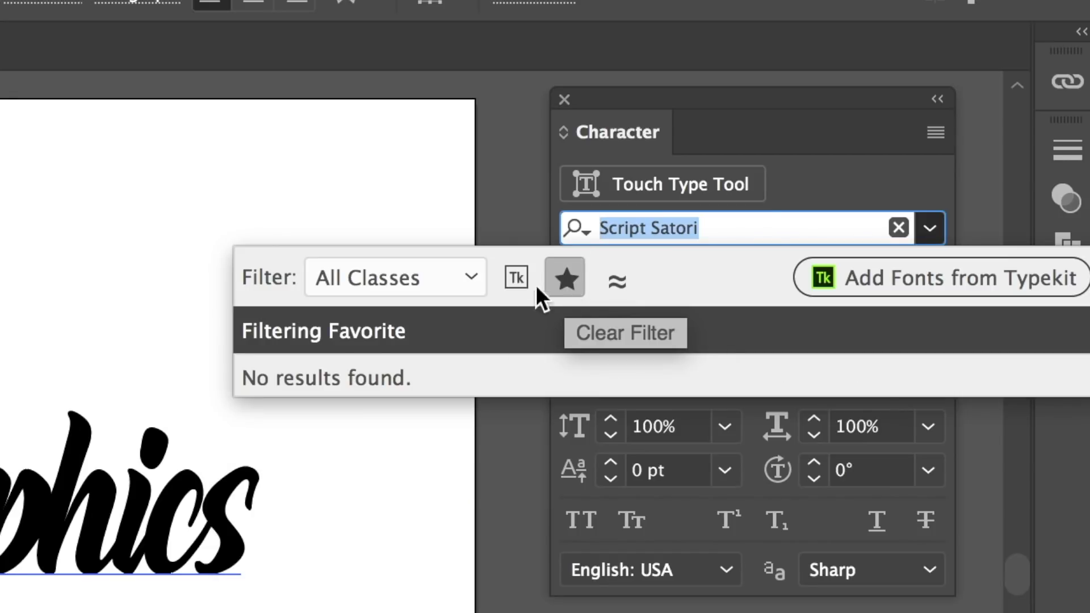
pyautogui.click(566, 279)
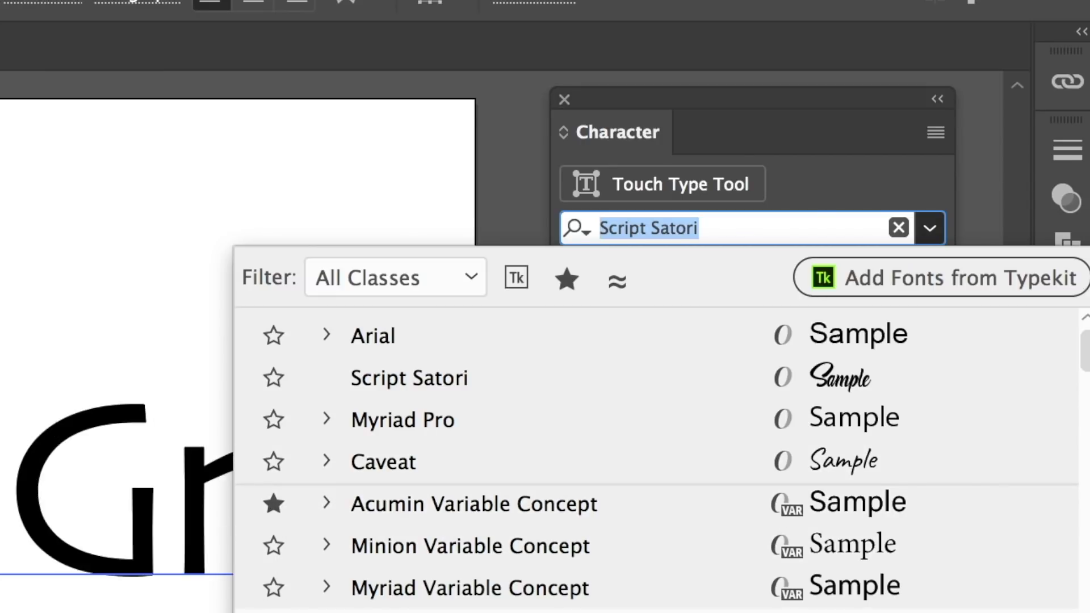
pyautogui.click(570, 273)
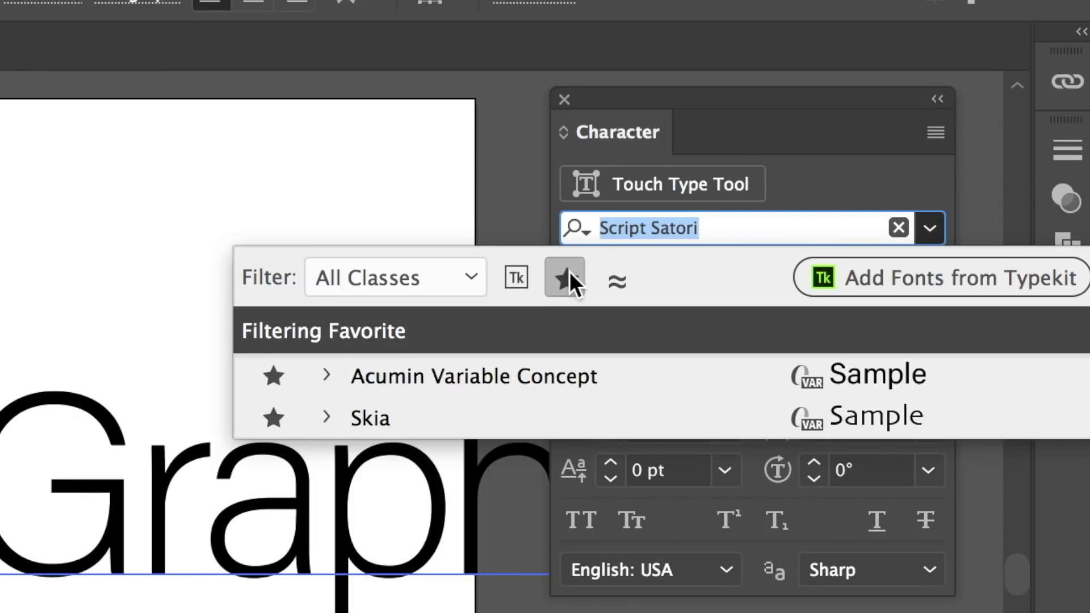
pyautogui.click(569, 272)
pyautogui.click(273, 543)
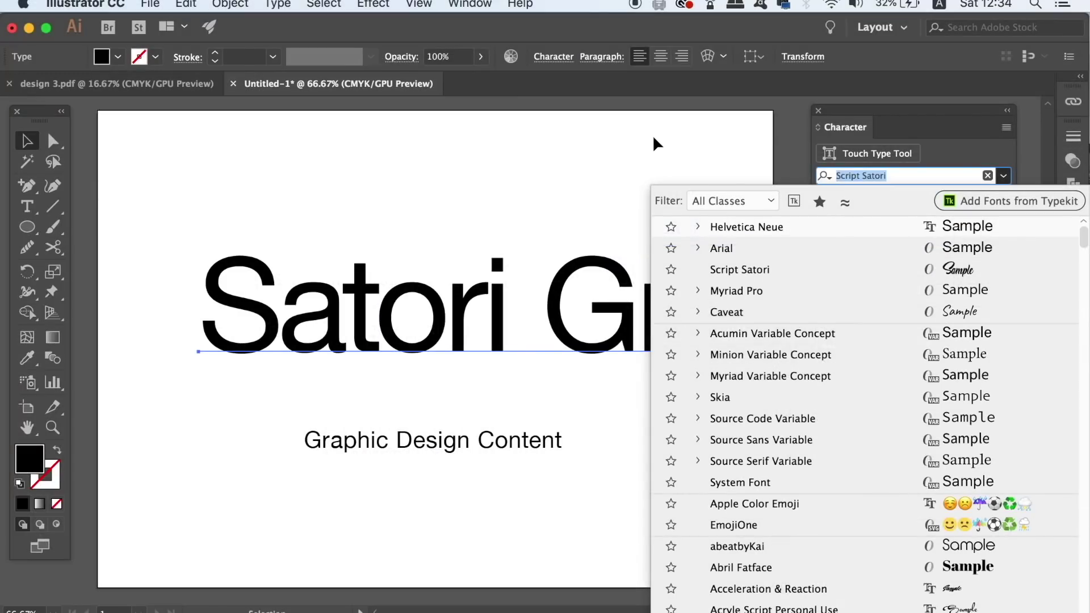
# Step: Reselect the Satori Graphics lettering and filter the font list to fonts similar to Script Satori
pyautogui.click(253, 151)
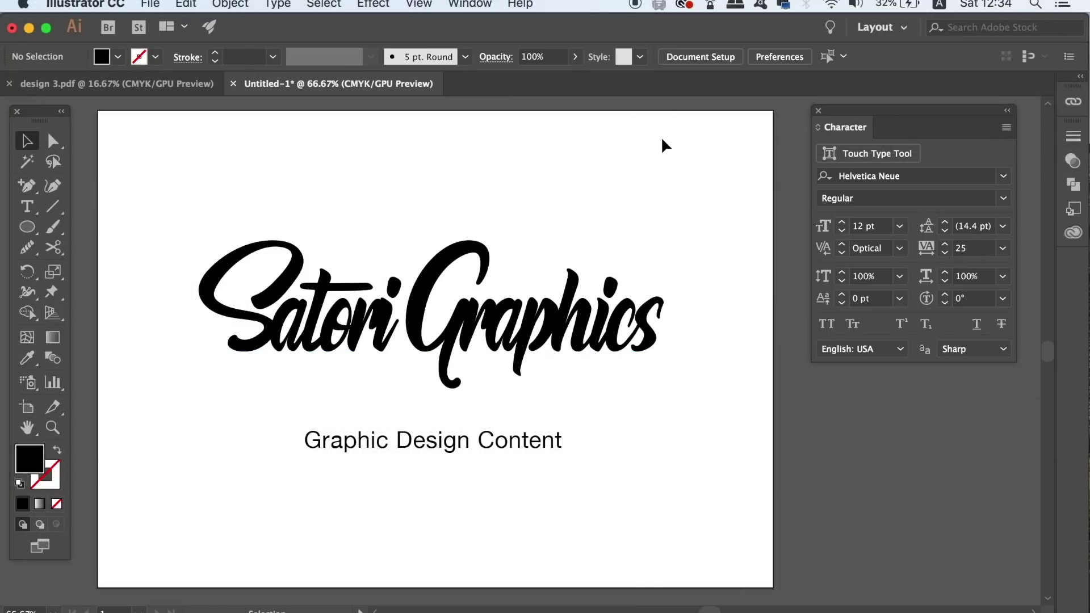
pyautogui.click(658, 312)
pyautogui.click(1007, 172)
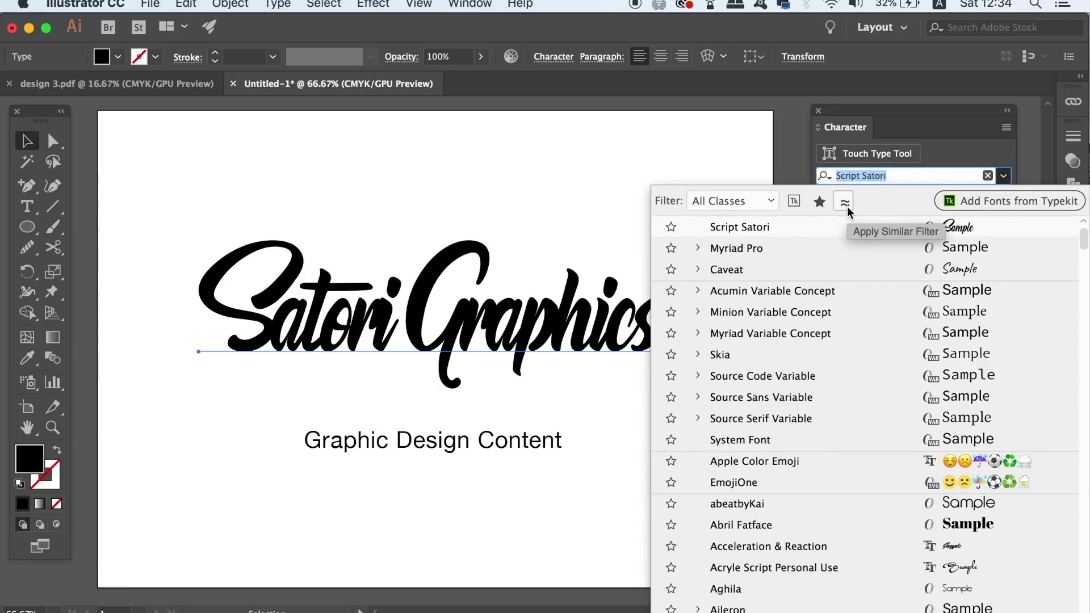
pyautogui.click(845, 203)
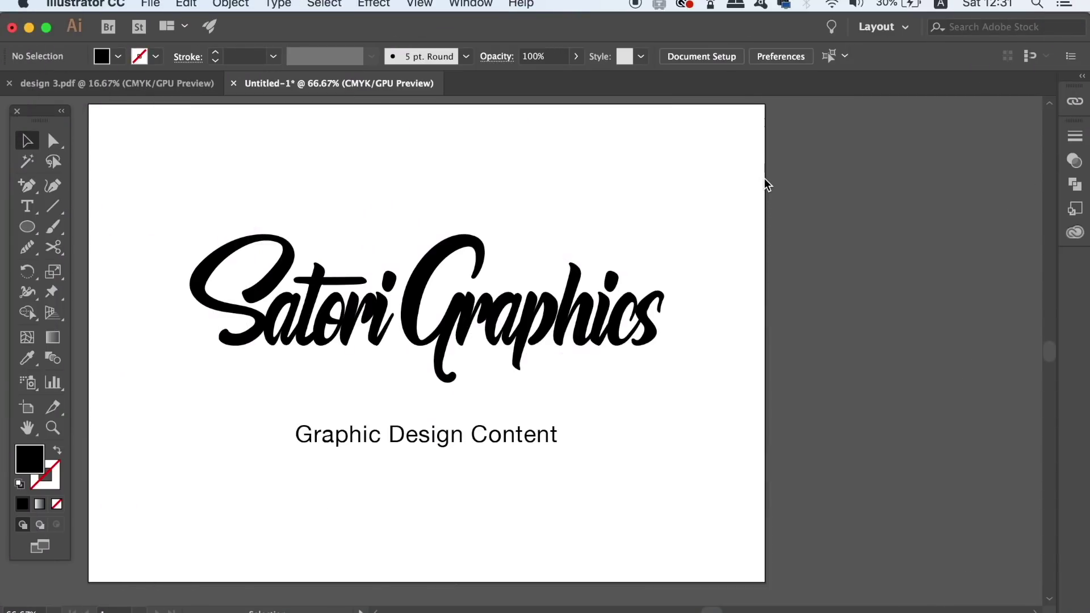
# Step: Change the Satori Graphics lettering's kerning from Auto to Optical in the Character panel
pyautogui.press('super+t')
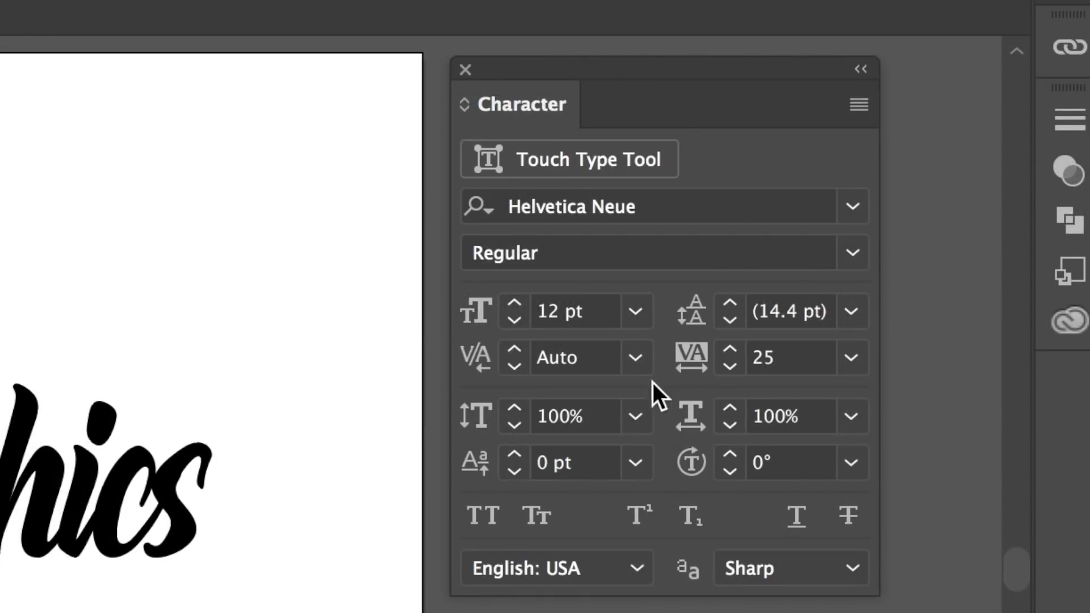
pyautogui.click(634, 358)
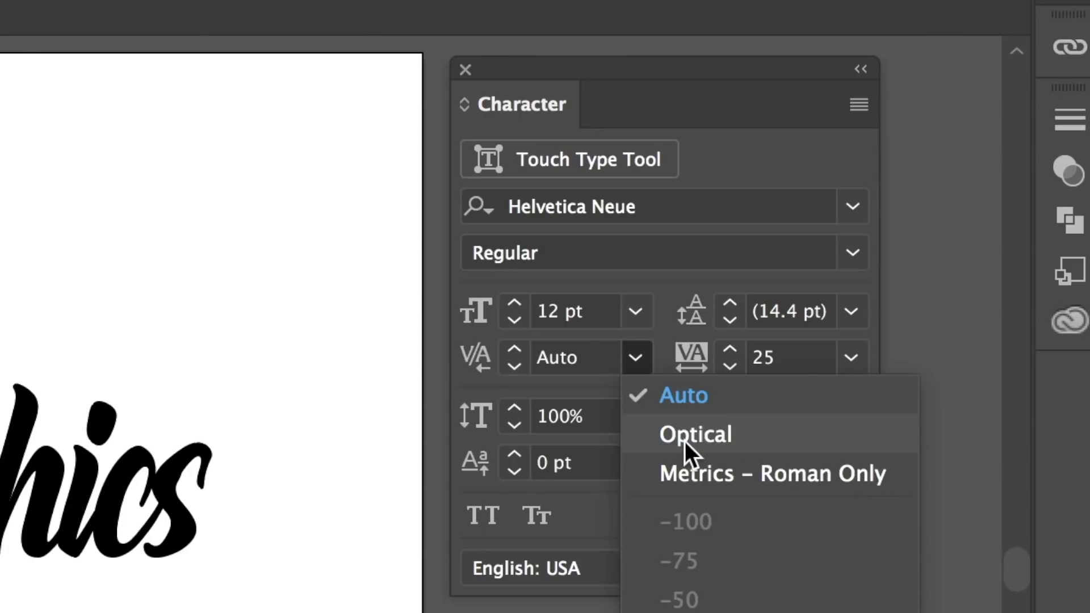
pyautogui.click(689, 404)
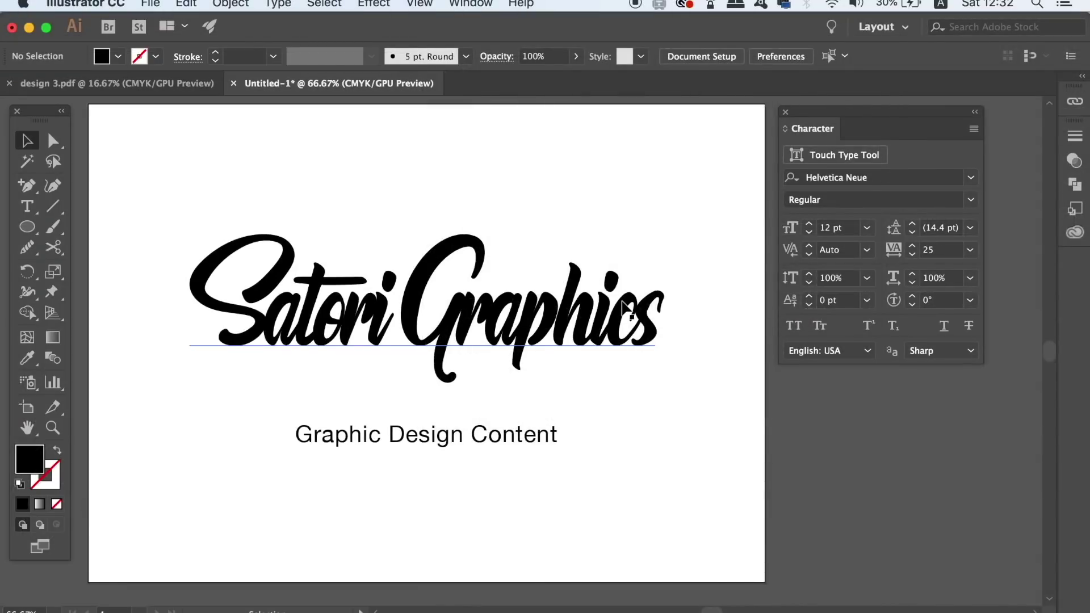
pyautogui.click(620, 310)
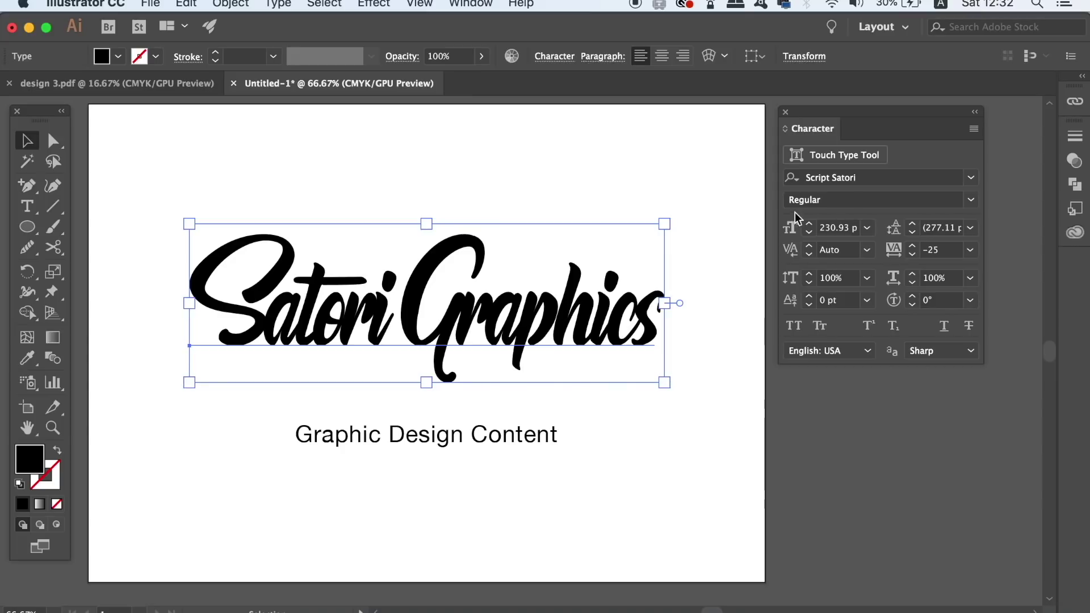
pyautogui.click(867, 251)
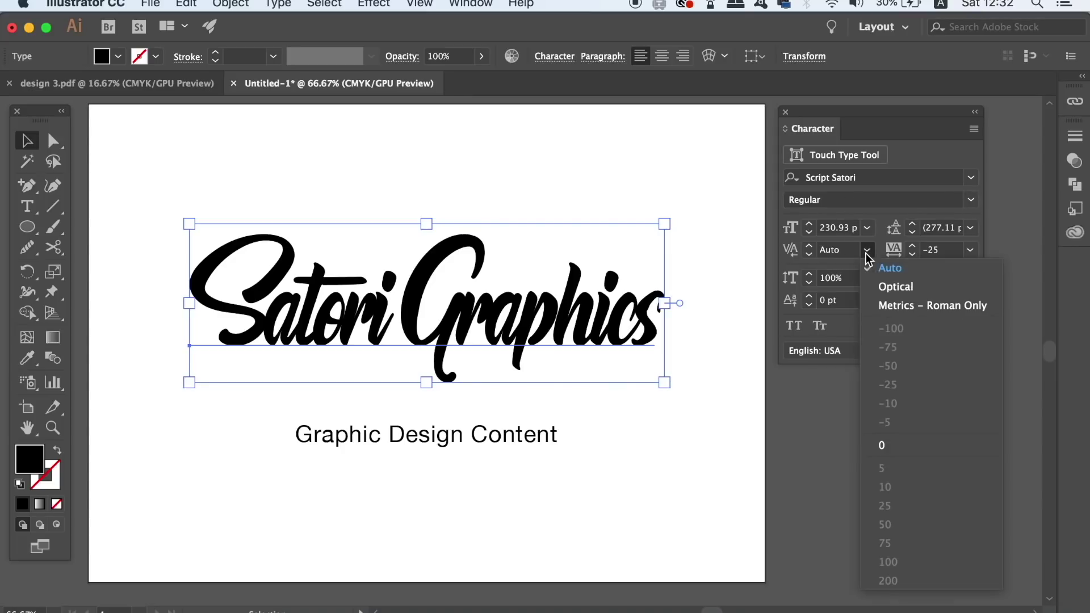
pyautogui.click(823, 284)
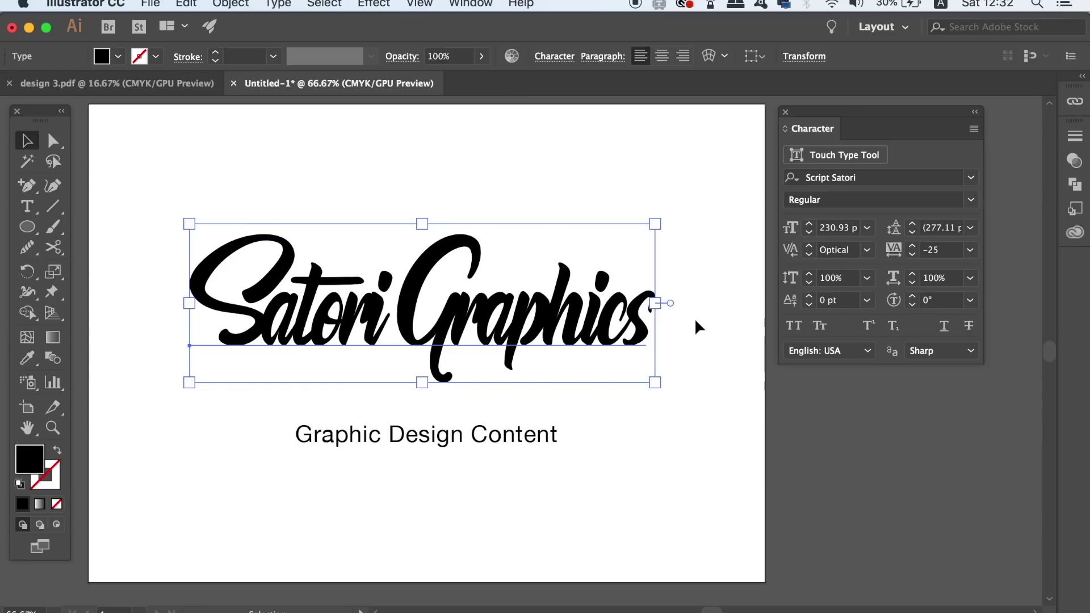
# Step: Select the Graphic Design Content subtitle and set its kerning to Optical
pyautogui.click(534, 436)
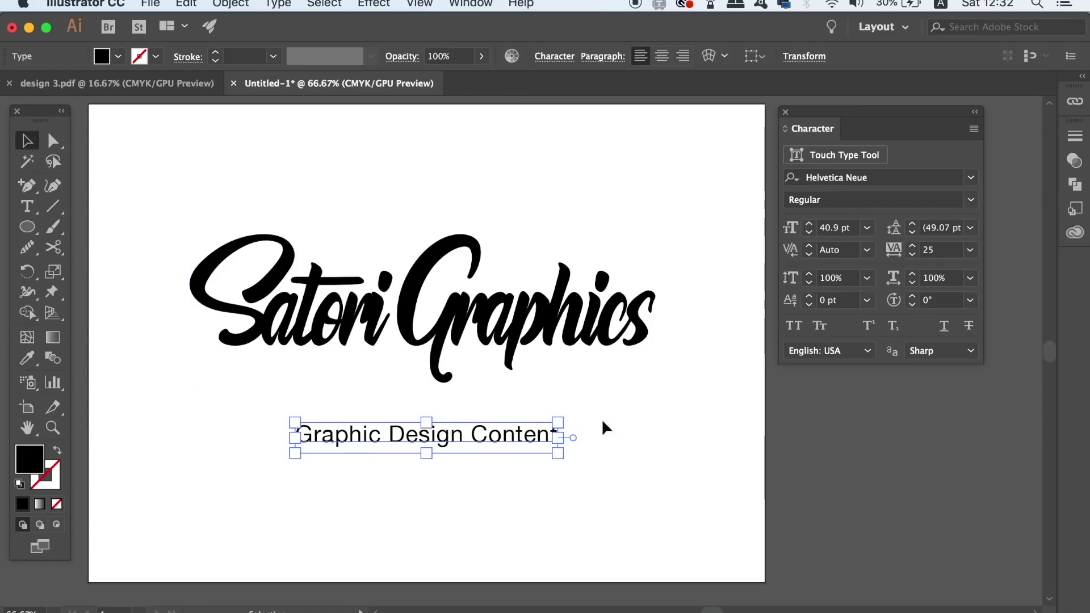
pyautogui.click(867, 250)
pyautogui.click(897, 282)
# Step: Zoom in on the subtitle and change its kerning to Metrics – Roman Only
pyautogui.press('super+equal')
pyautogui.press('super+equal')
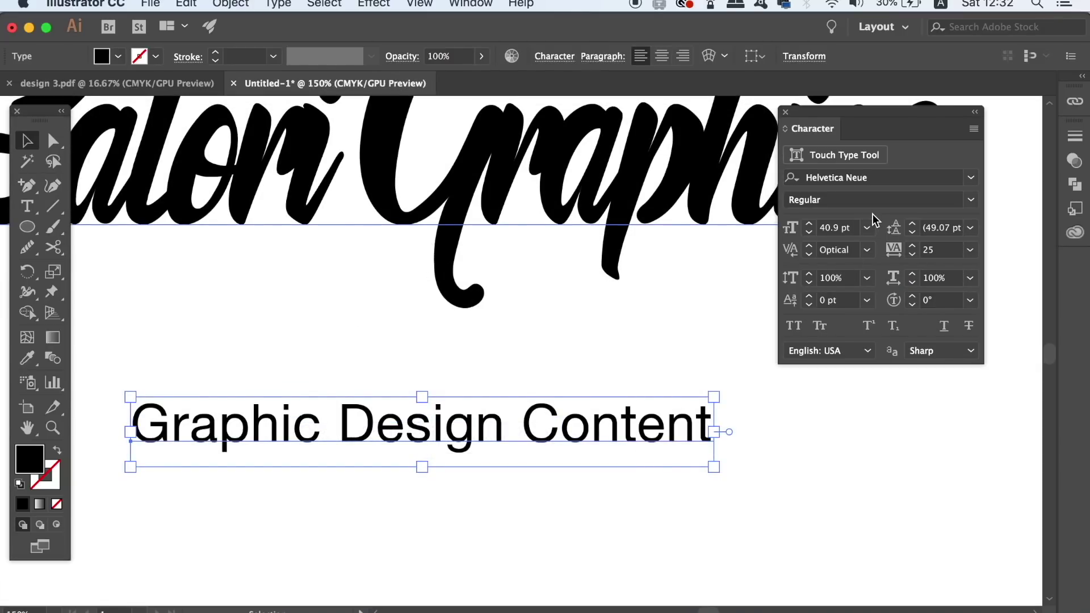
pyautogui.click(867, 249)
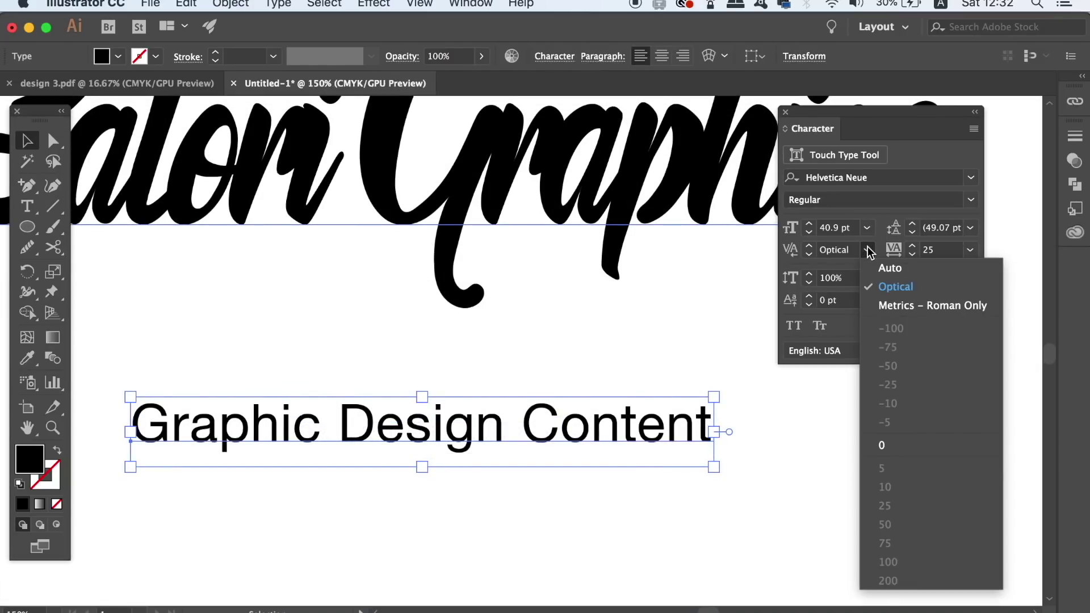
pyautogui.click(890, 301)
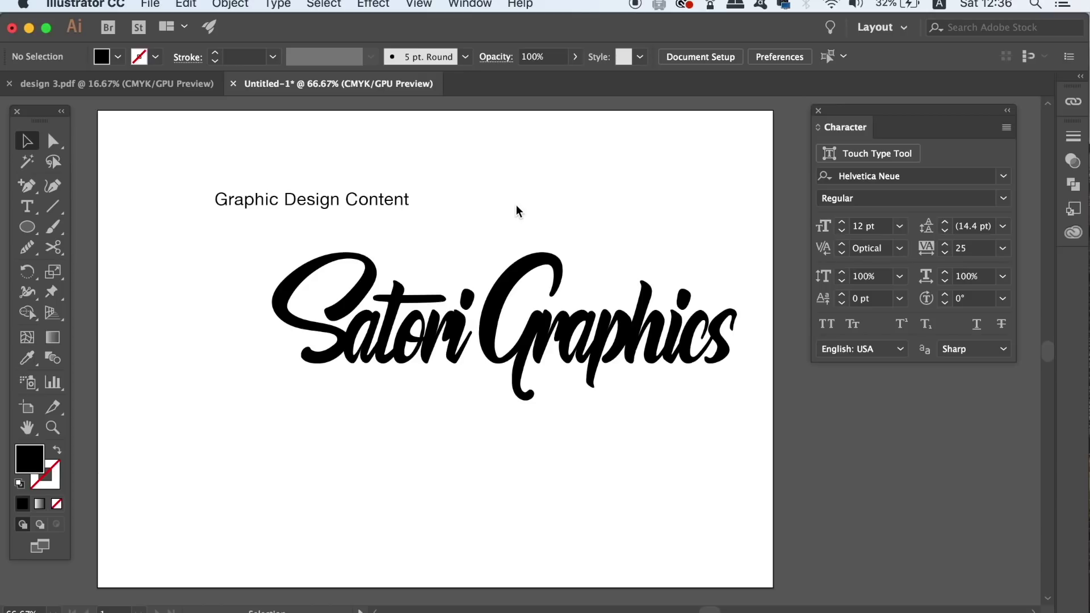
# Step: Make the Graphic Design Content subtitle vertical and move it up and to the right
pyautogui.click(291, 204)
pyautogui.click(272, 4)
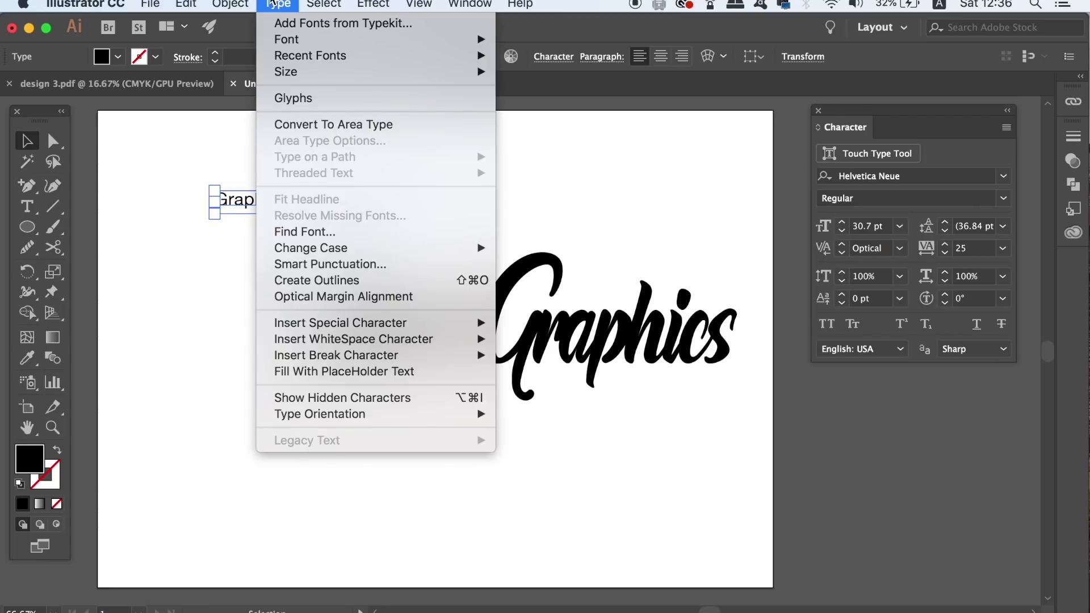
pyautogui.moveTo(411, 416)
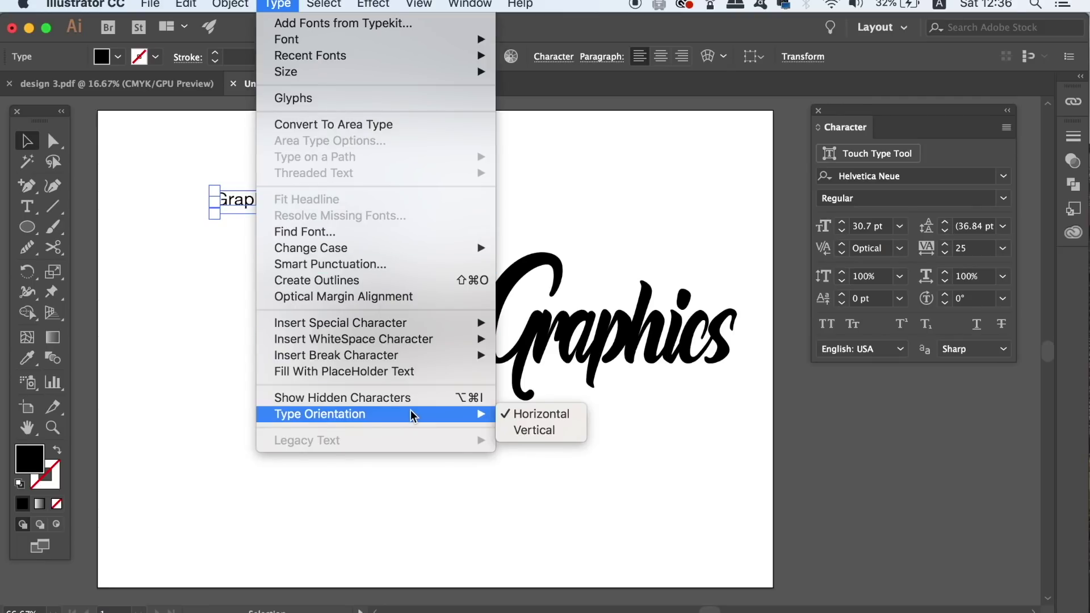
pyautogui.click(568, 431)
pyautogui.moveTo(214, 272); pyautogui.dragTo(233, 228)
pyautogui.click(275, 179)
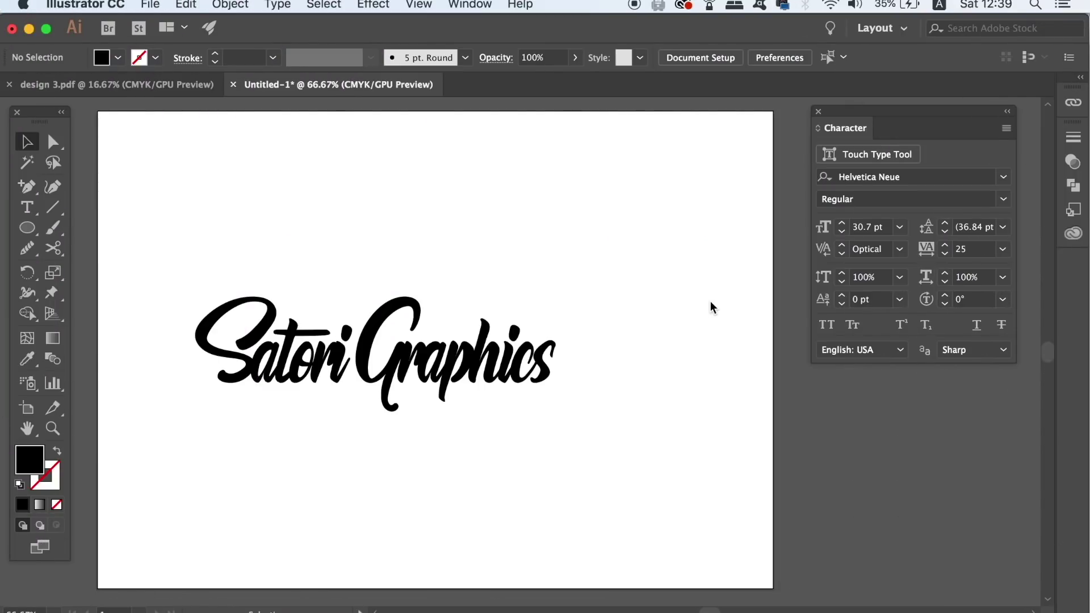
# Step: Insert a trademark symbol after 'Graphics' via Type > Insert Special Character > Symbols
pyautogui.press('t')
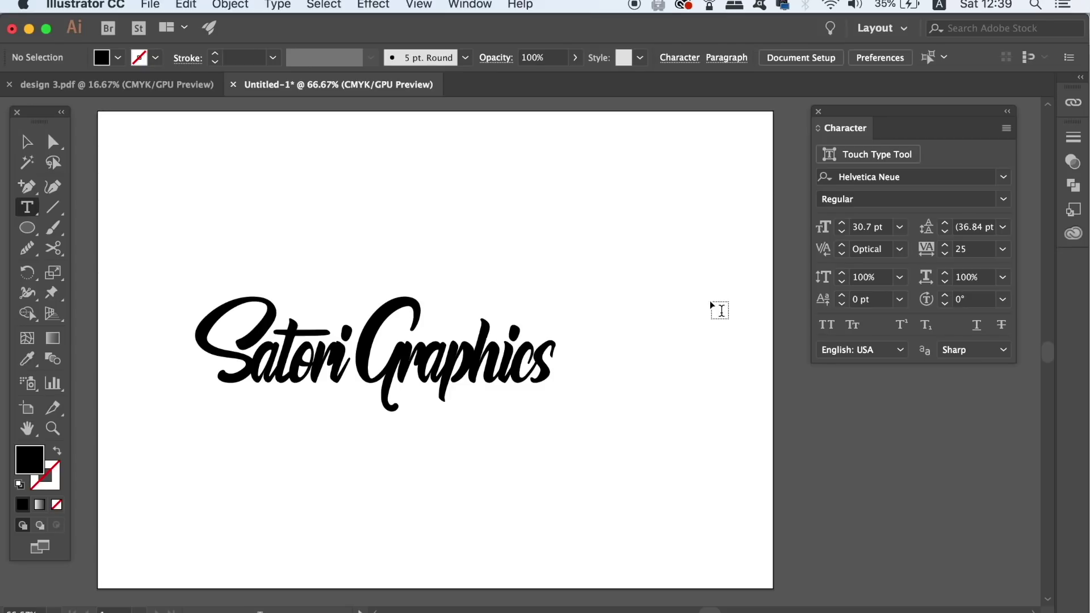
pyautogui.click(546, 359)
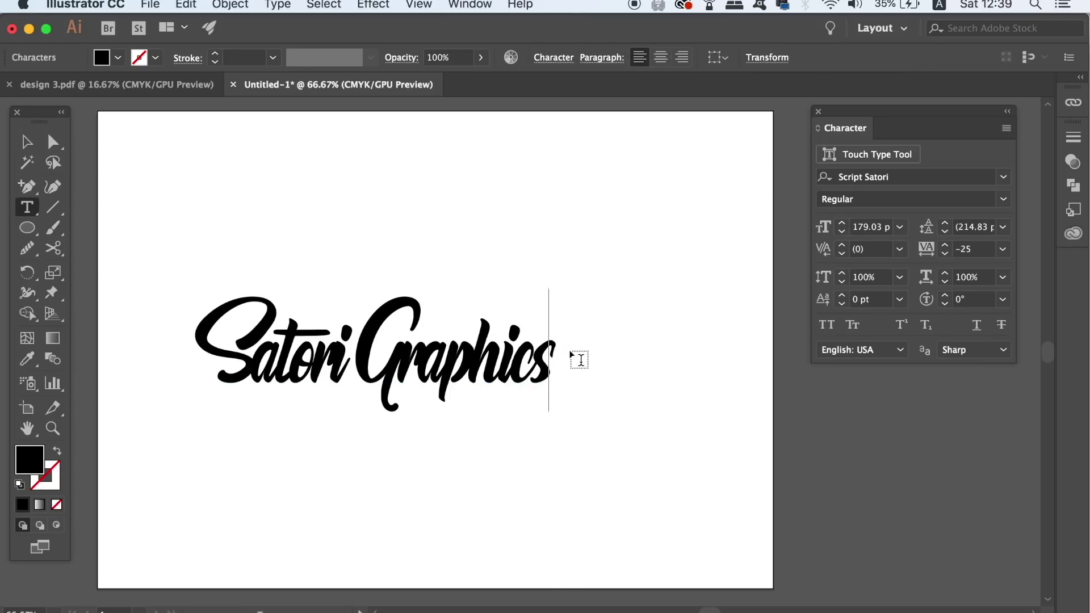
pyautogui.click(262, 4)
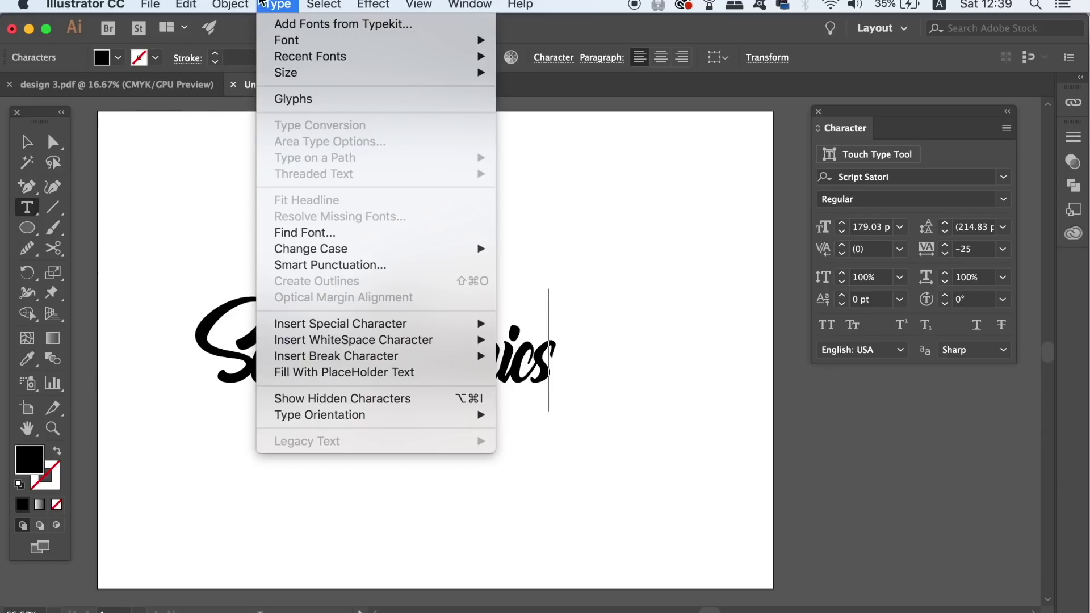
pyautogui.moveTo(397, 324)
pyautogui.moveTo(572, 325)
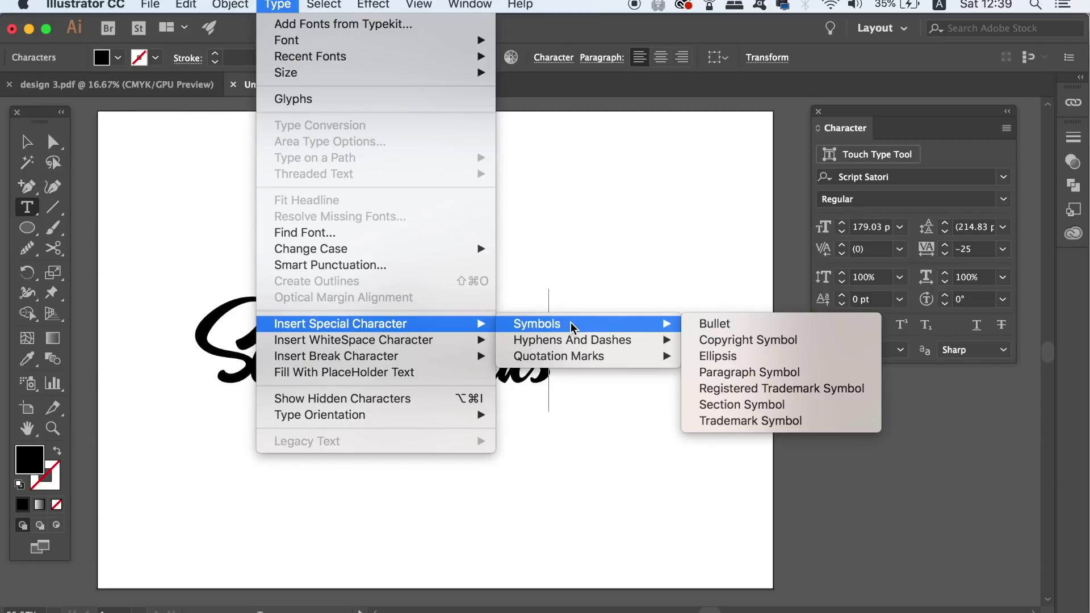
pyautogui.click(785, 423)
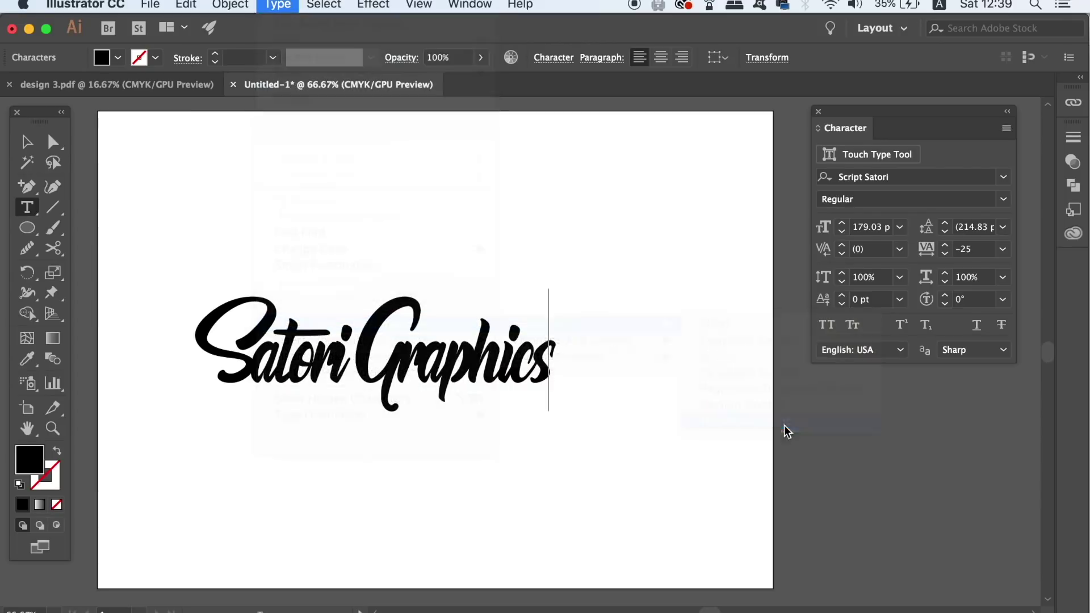
pyautogui.click(551, 333)
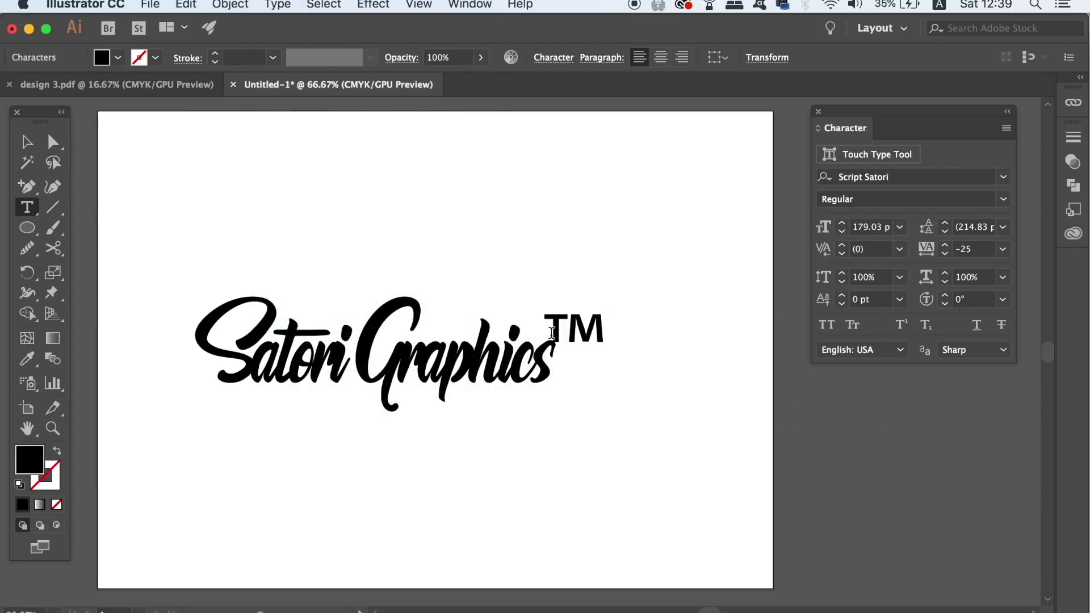
pyautogui.click(26, 142)
pyautogui.click(348, 157)
# Step: Select the TM characters and reduce their size from 179.03 pt to 141 pt
pyautogui.click(26, 207)
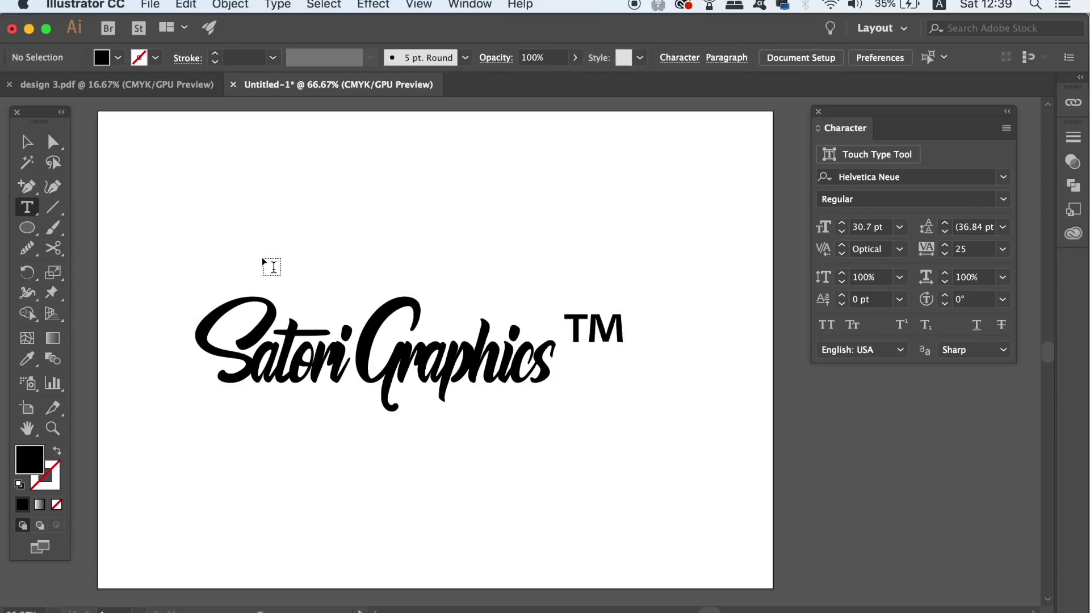
pyautogui.click(607, 334)
pyautogui.doubleClick(606, 334)
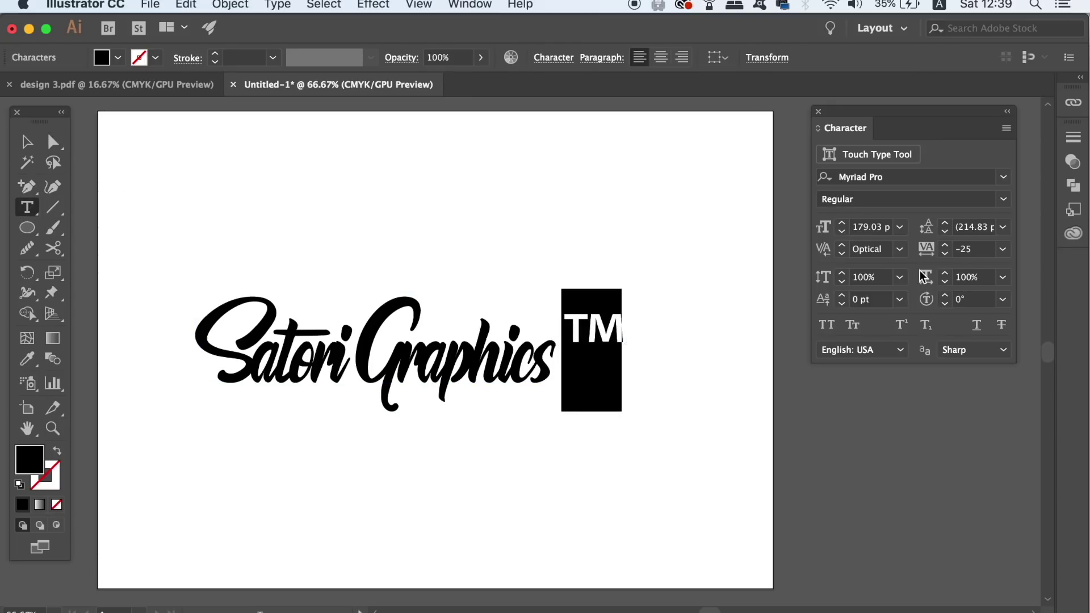
pyautogui.click(841, 232)
pyautogui.click(841, 232)
pyautogui.click(841, 232)
pyautogui.click(841, 232)
pyautogui.click(841, 232)
pyautogui.click(841, 233)
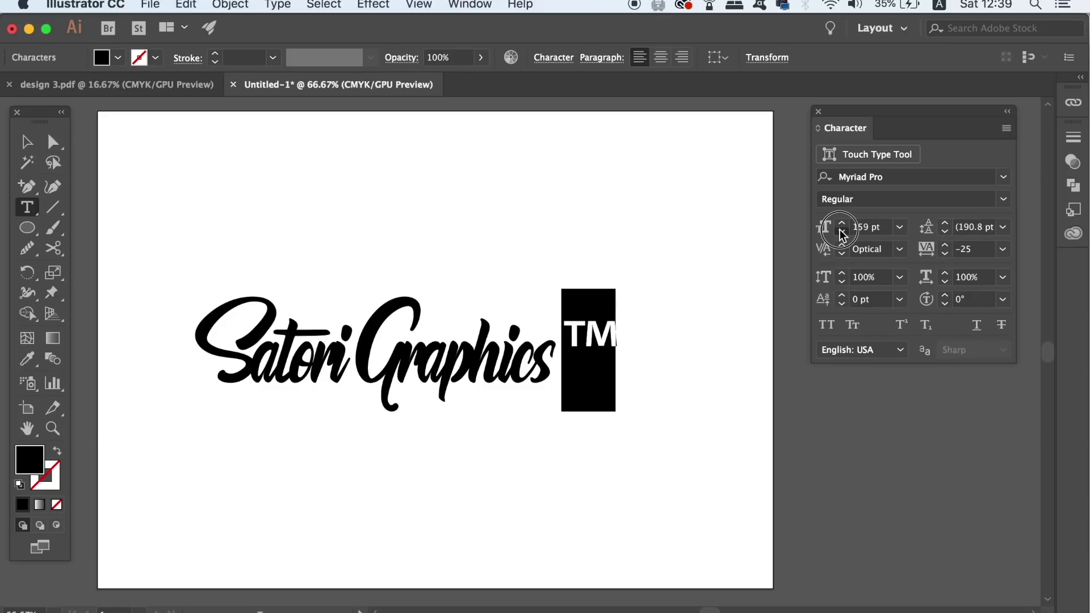
pyautogui.click(841, 232)
pyautogui.click(842, 233)
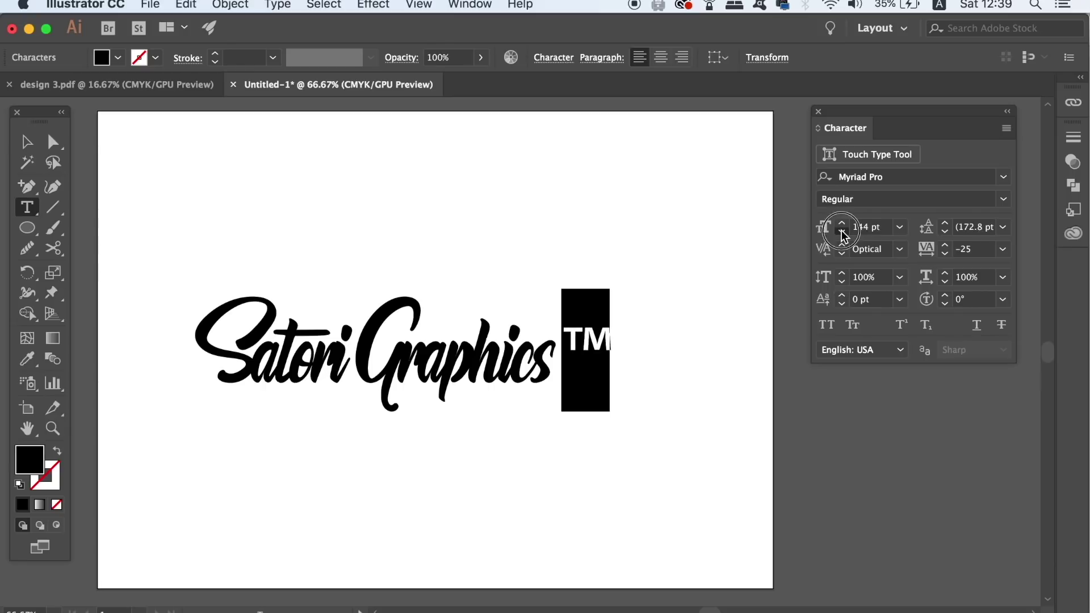
pyautogui.click(842, 234)
pyautogui.click(842, 233)
pyautogui.click(841, 234)
pyautogui.press('Escape')
pyautogui.click(285, 152)
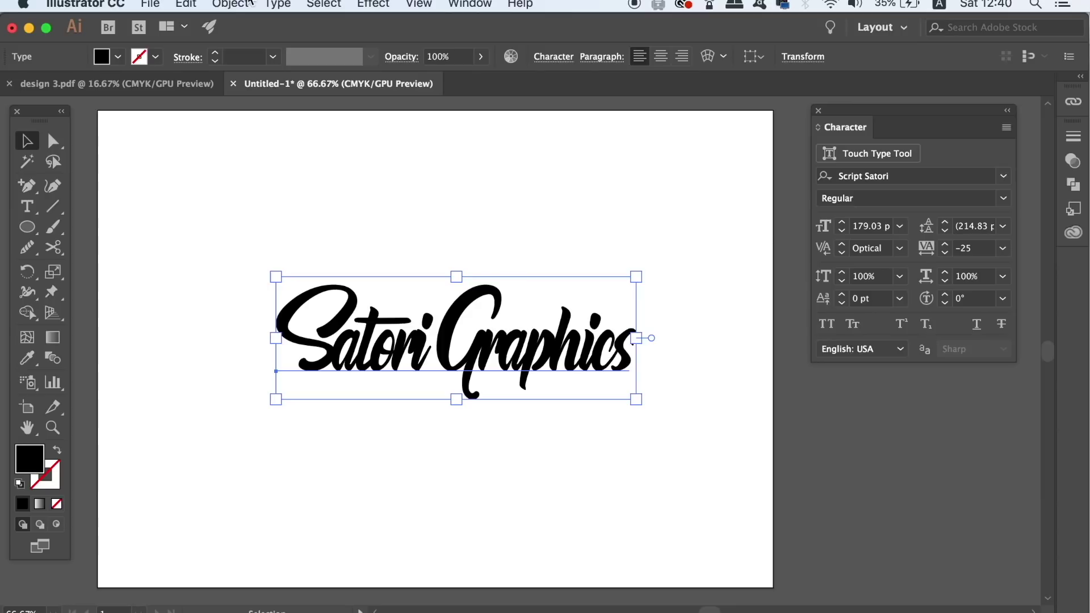
pyautogui.click(109, 5)
pyautogui.moveTo(120, 51)
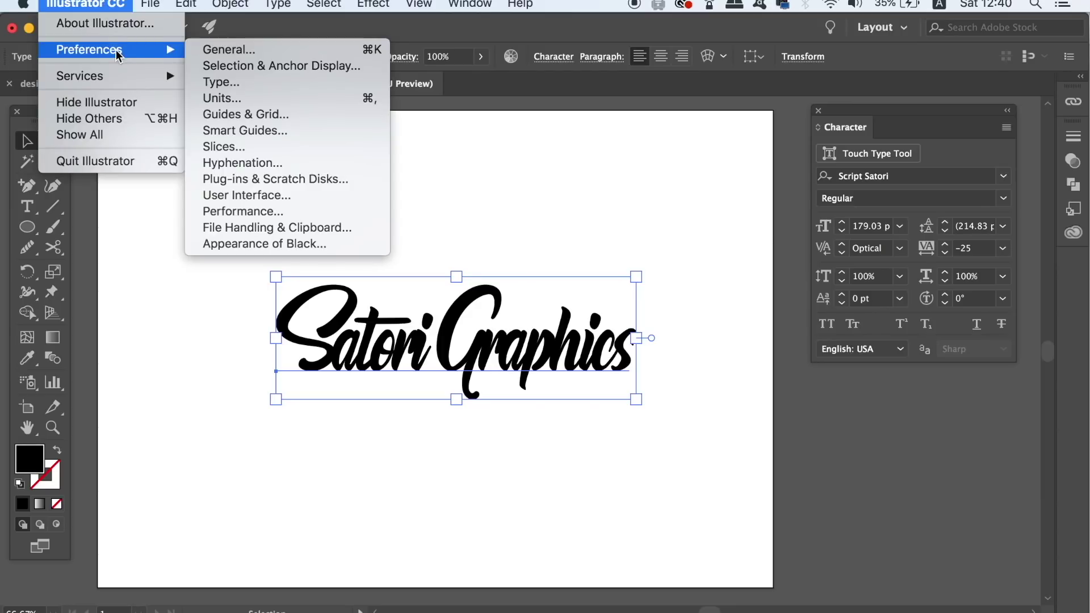
pyautogui.click(339, 84)
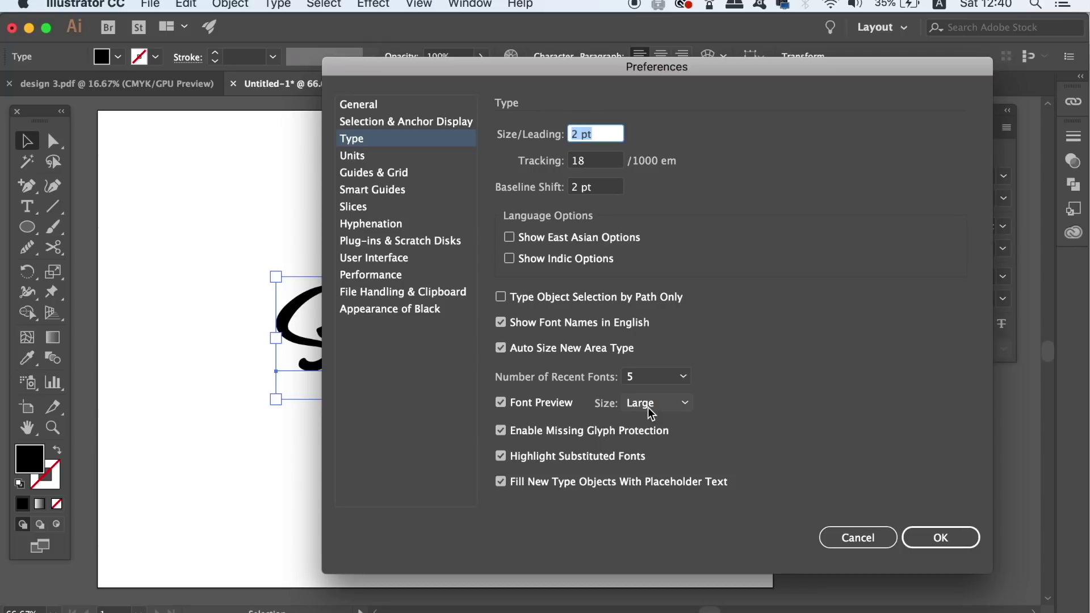
pyautogui.click(940, 538)
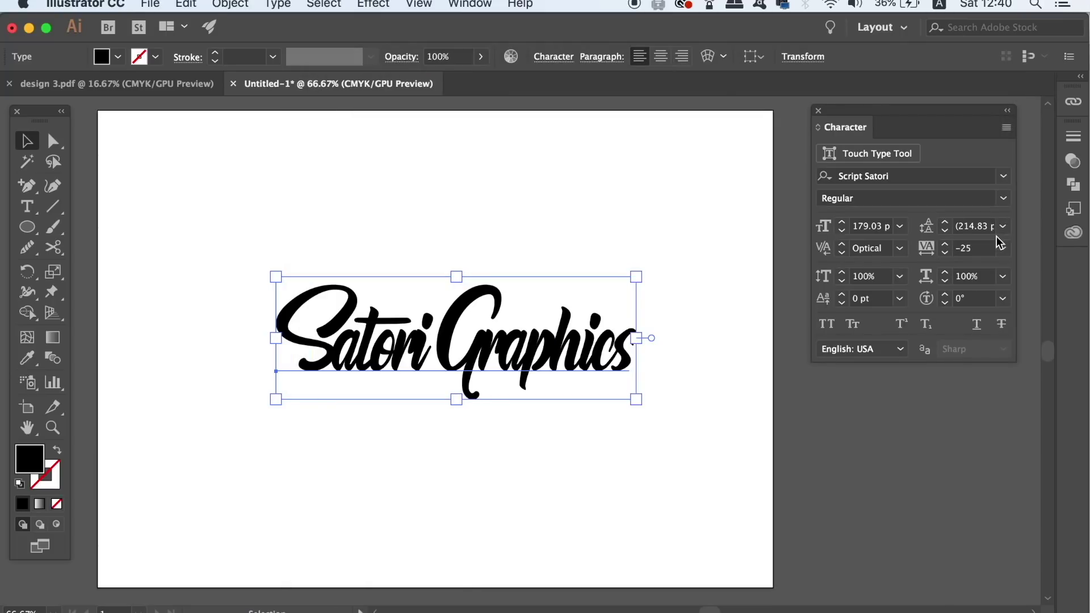
pyautogui.click(1003, 176)
pyautogui.scroll(1, 1073, 267)
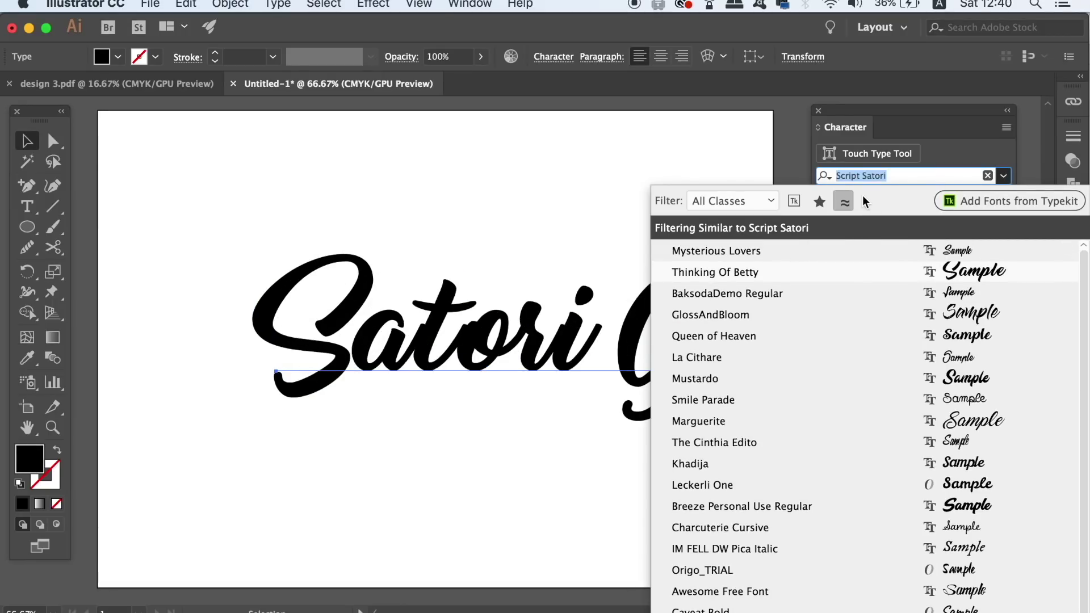
pyautogui.click(846, 202)
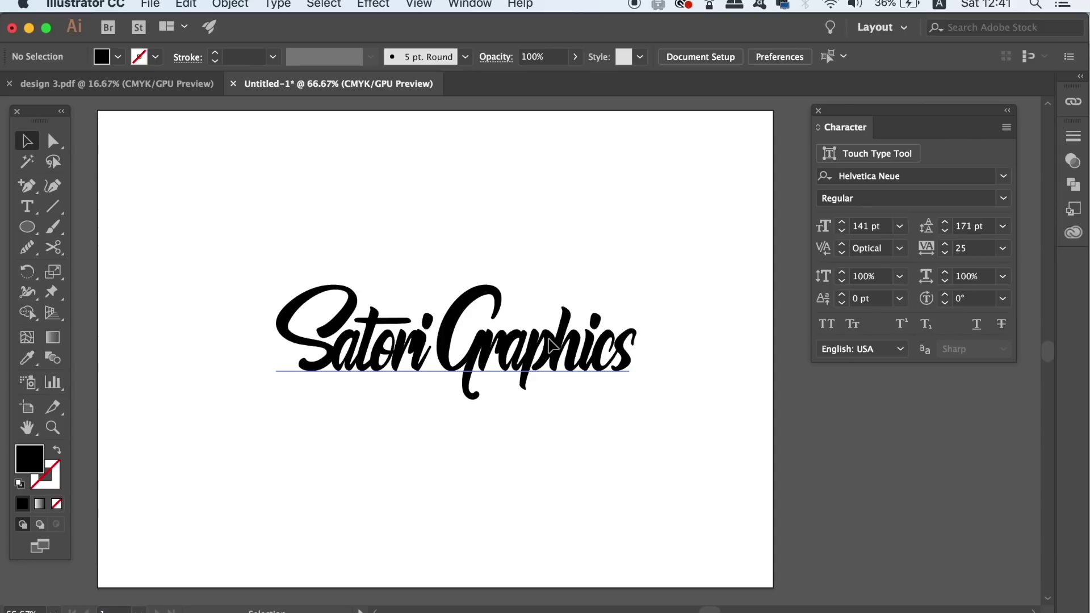
# Step: Select the Satori Graphics text and show the Type > Recent Fonts list
pyautogui.click(550, 344)
pyautogui.click(269, 4)
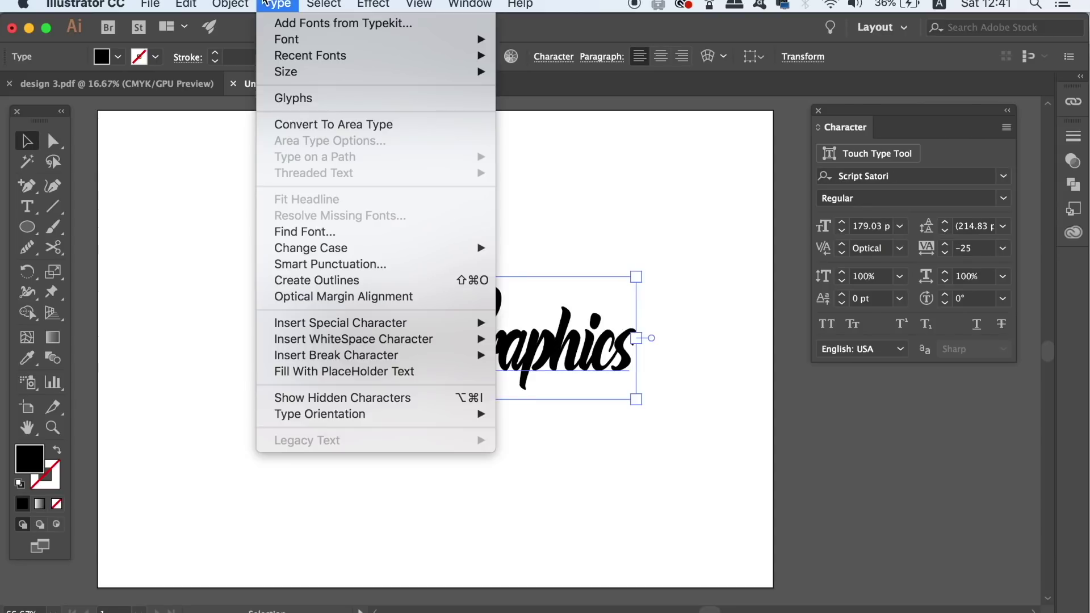
pyautogui.moveTo(309, 5)
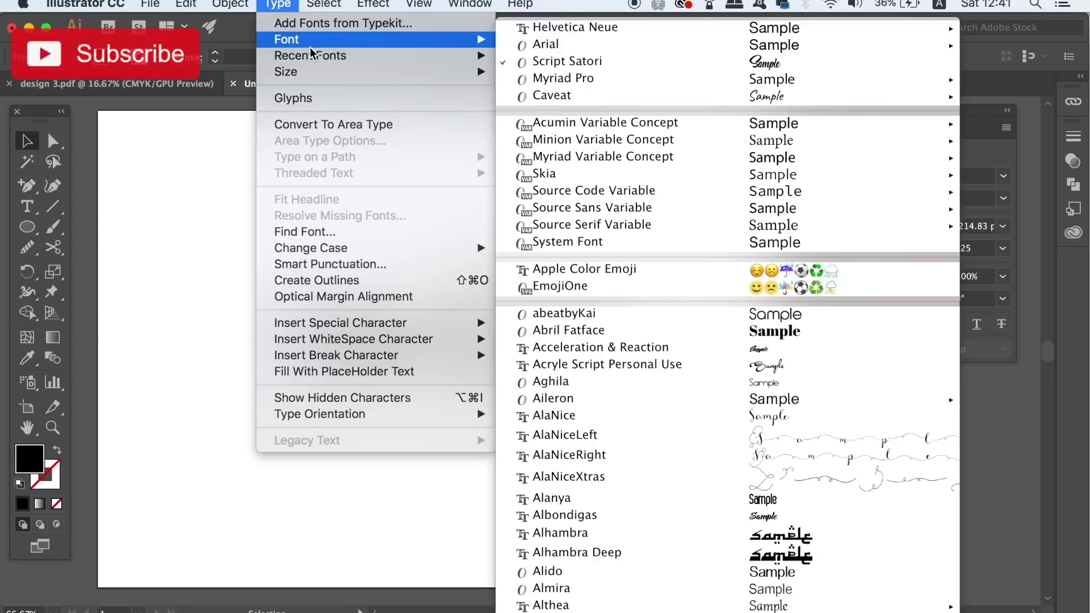
pyautogui.moveTo(311, 54)
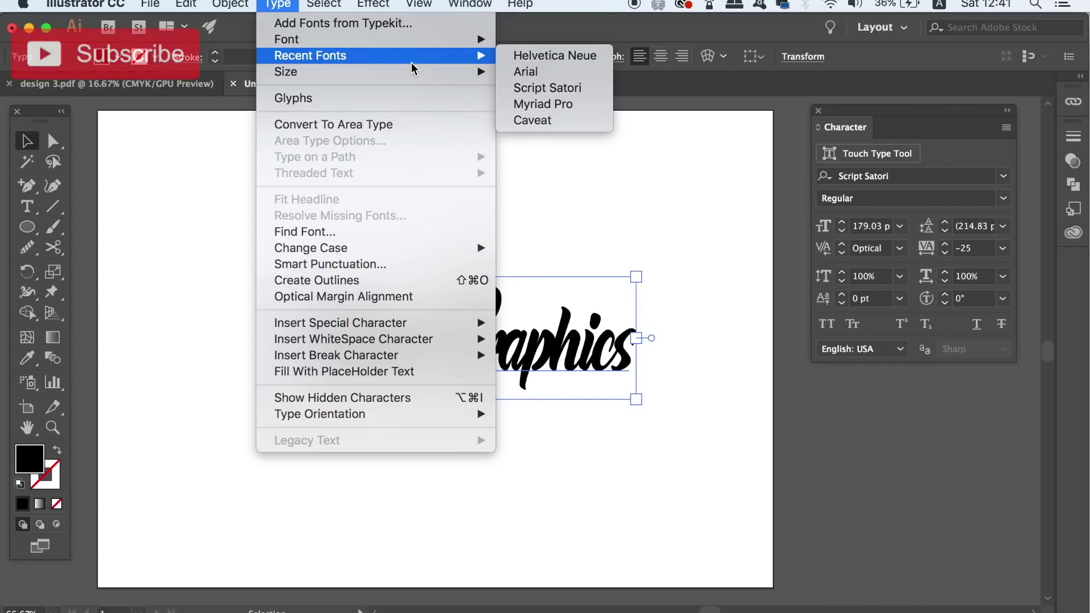